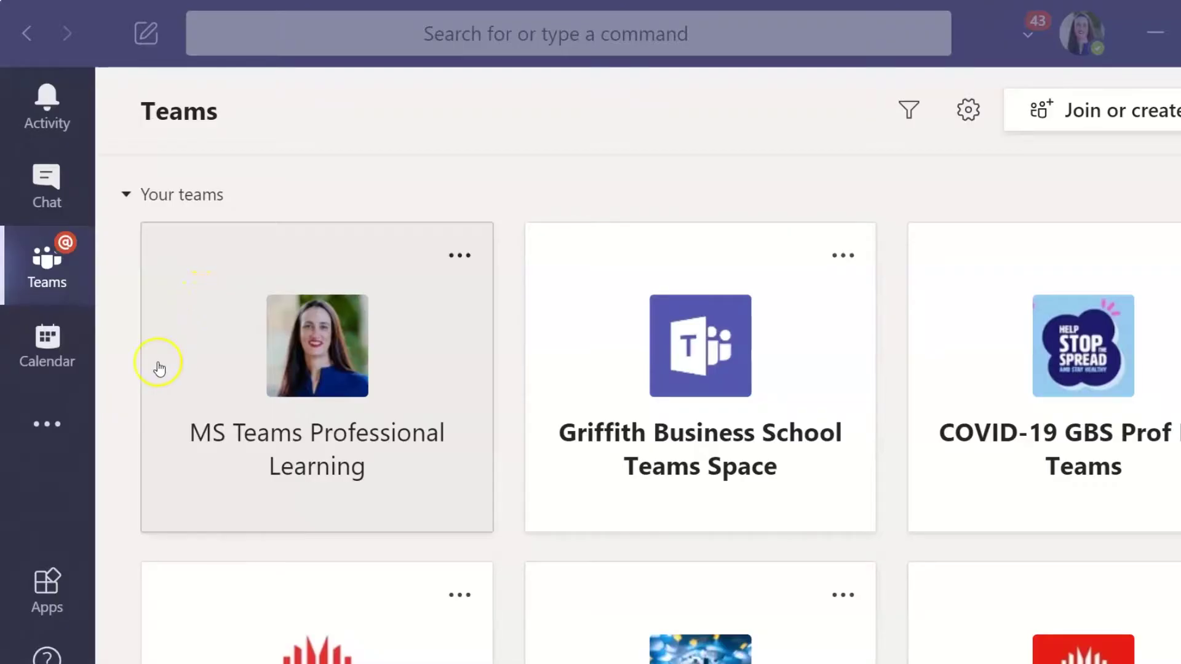
Switch Teams to the Calendar view for the week of 22 June 2020
click(49, 356)
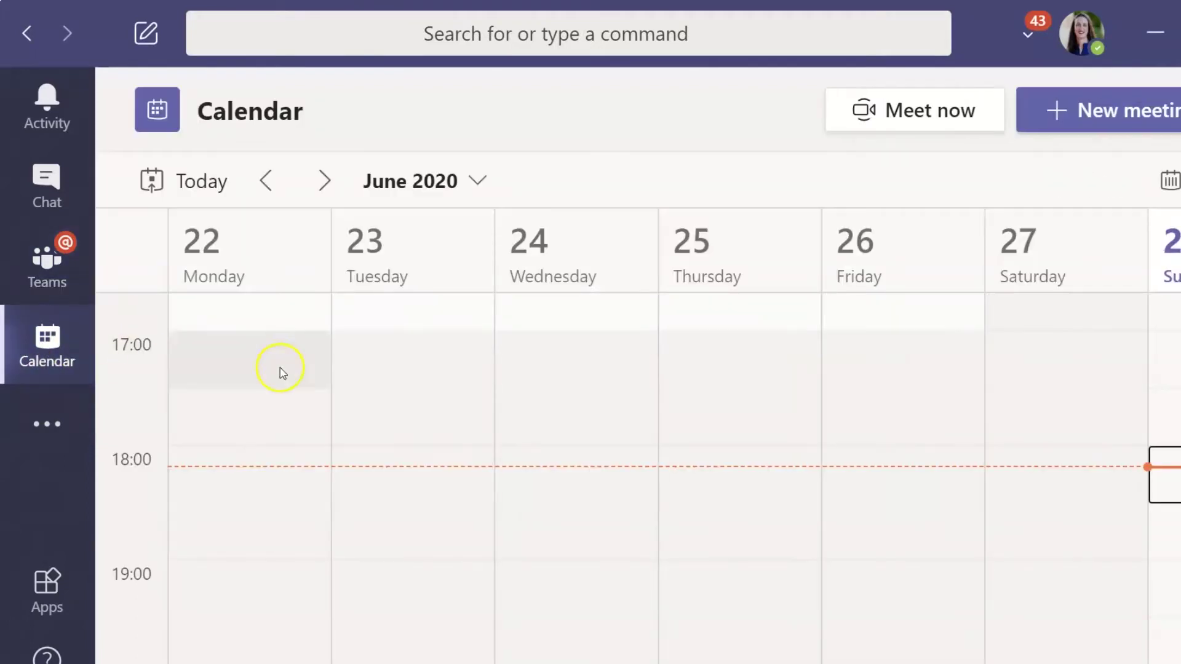
Start and join an instant Meet now meeting, closing the People panel
click(907, 131)
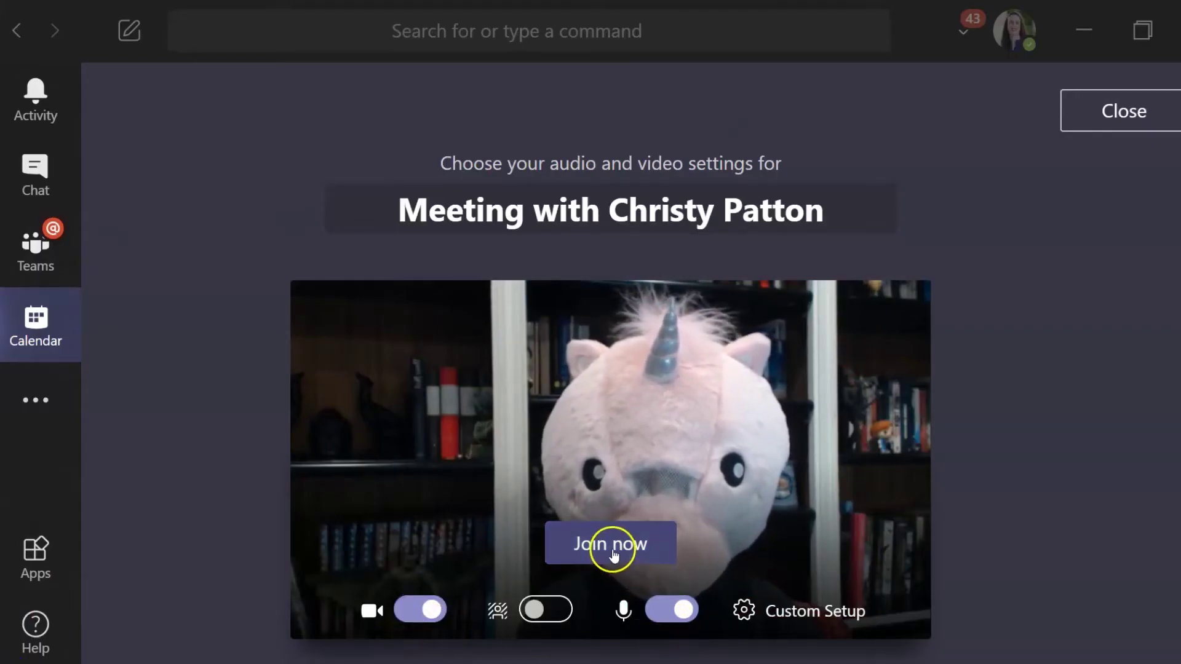
click(613, 549)
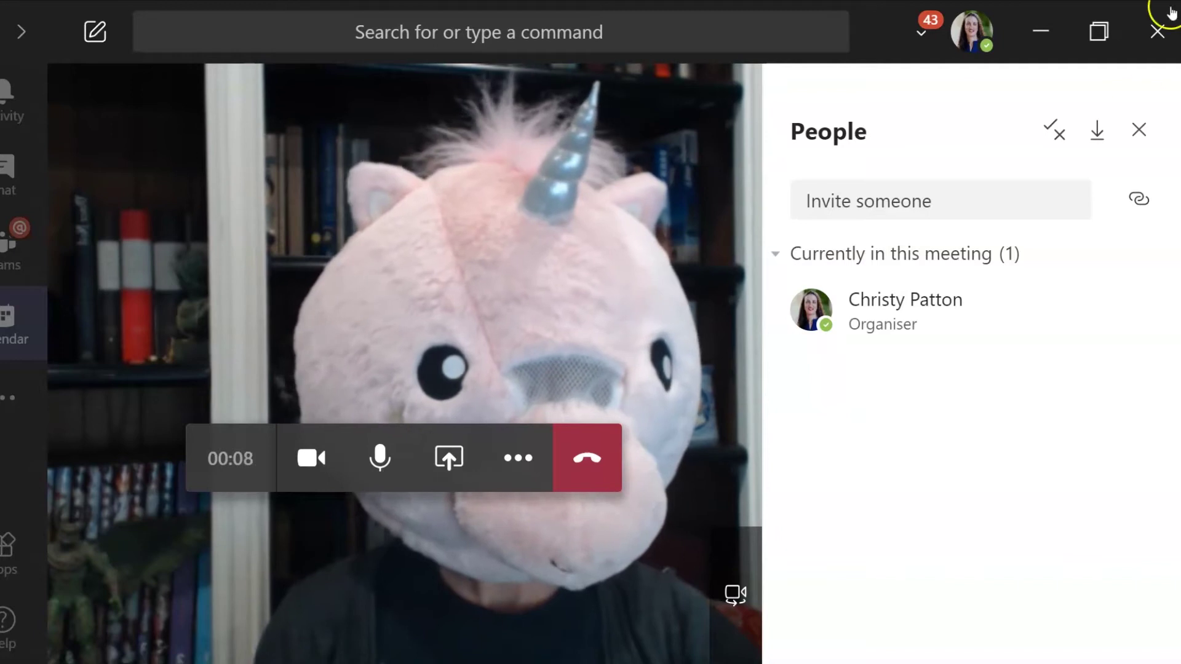
click(1145, 148)
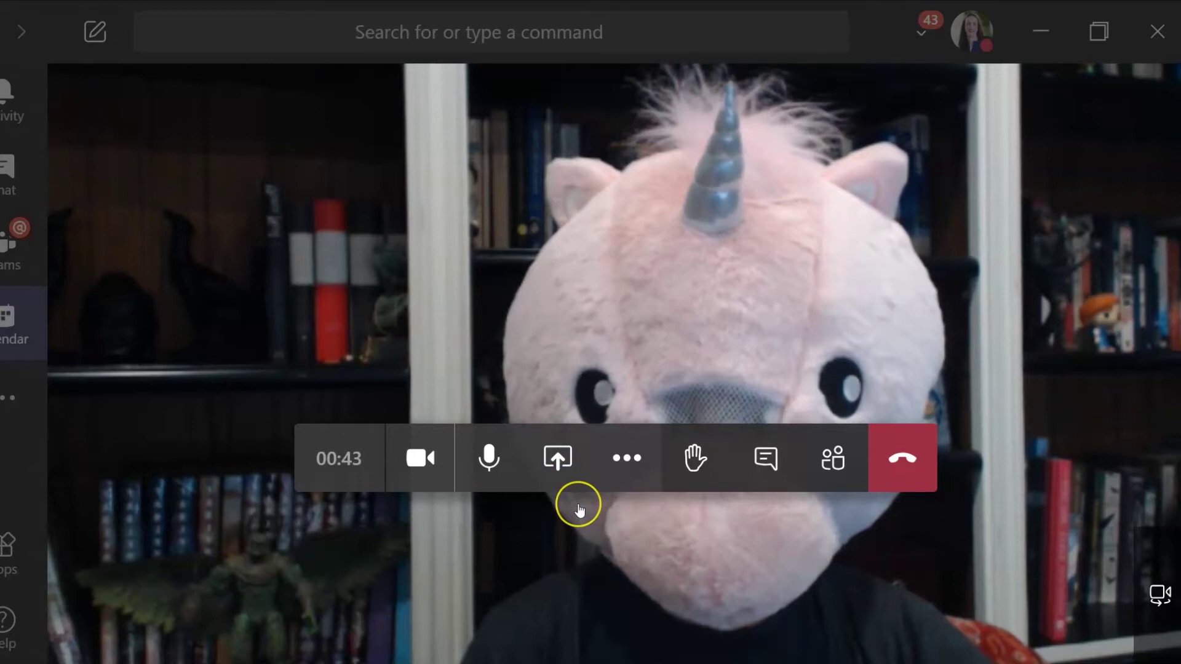
Present the two-slide PowerPoint deck in the meeting and advance to the second slide
click(560, 461)
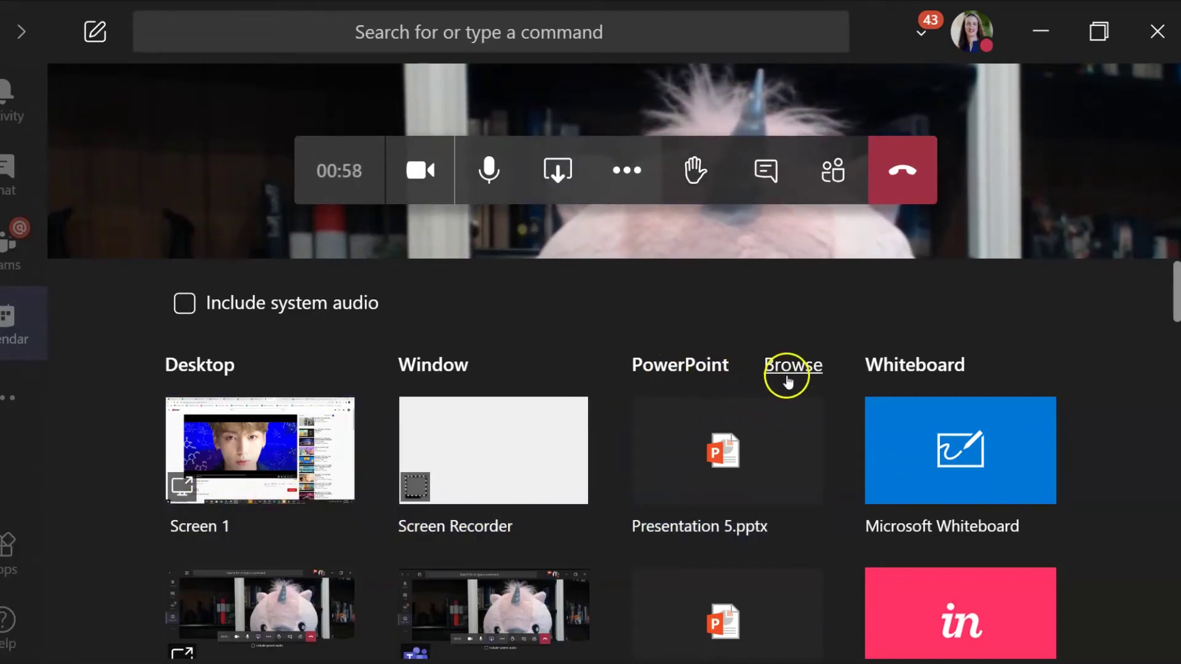
click(790, 375)
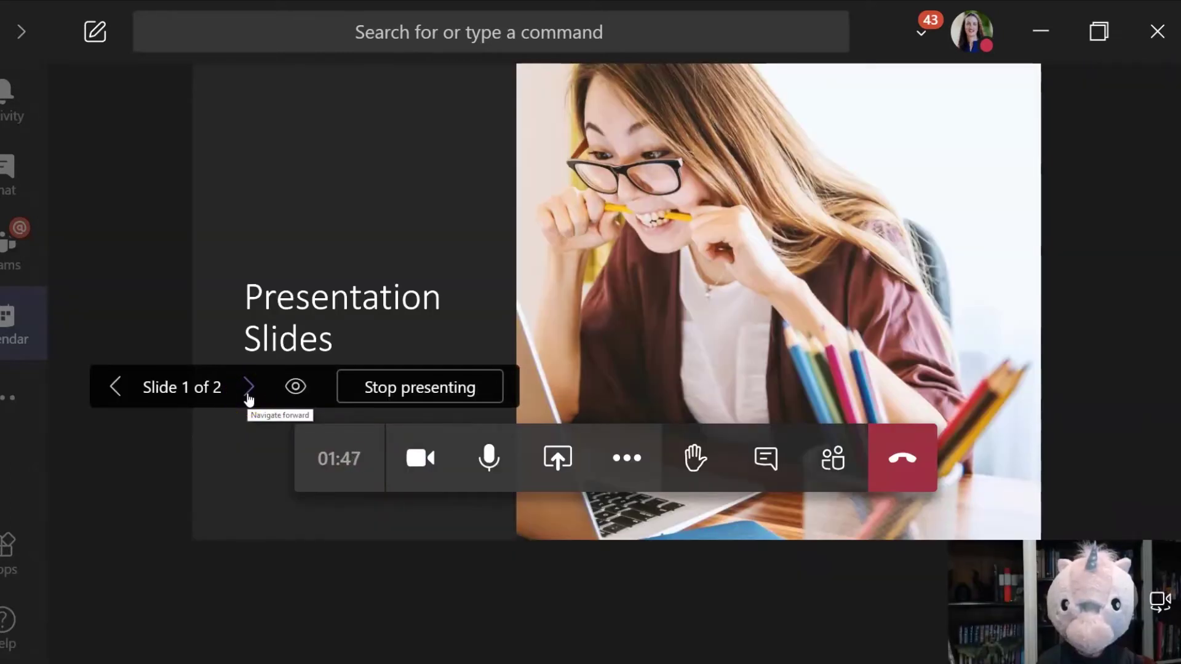
click(248, 388)
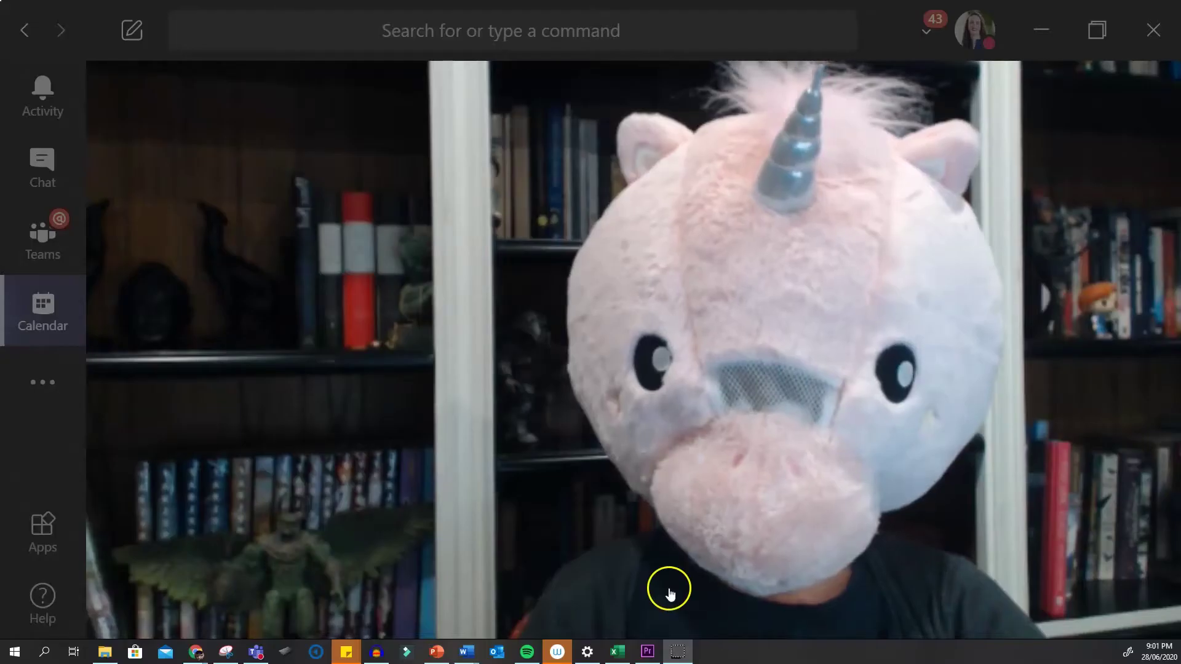
Start recording the meeting and centre the Word speaking-tips window over the call
mouse_move(670, 585)
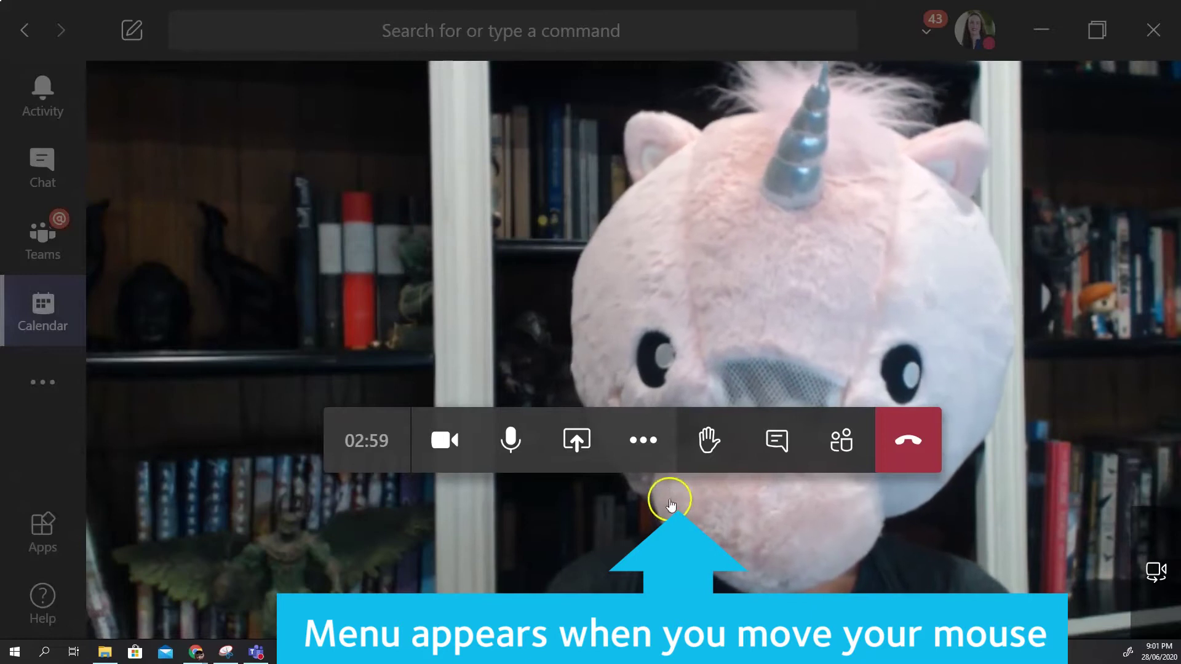
click(643, 441)
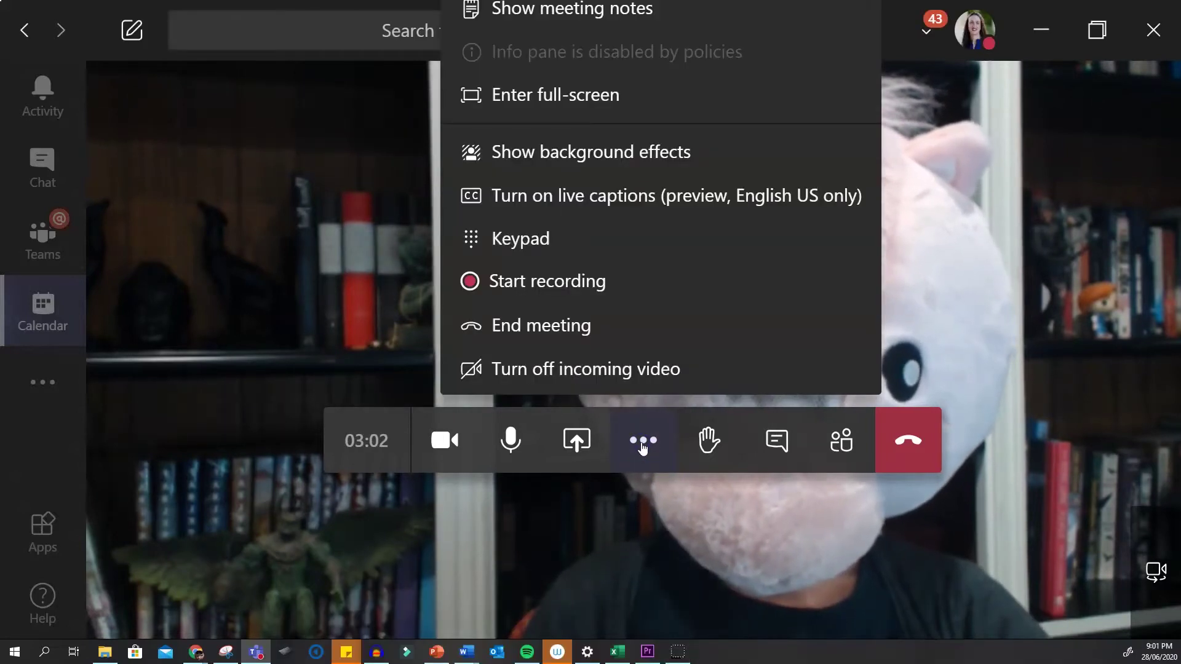
click(542, 287)
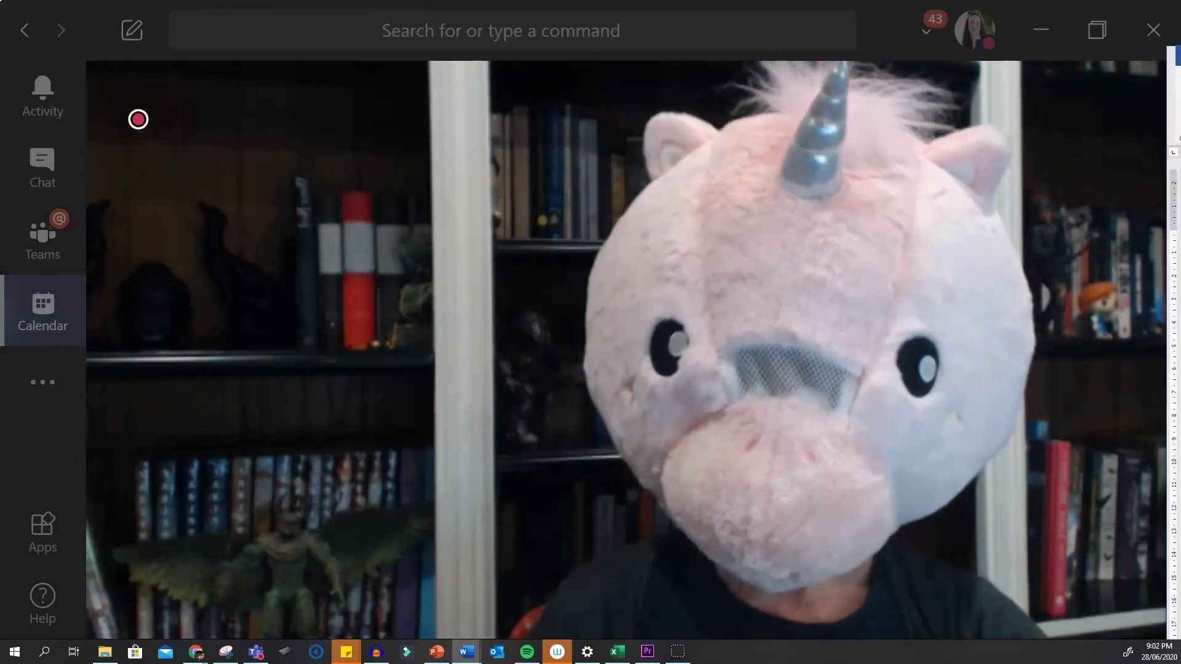
drag(1180, 56, 541, 63)
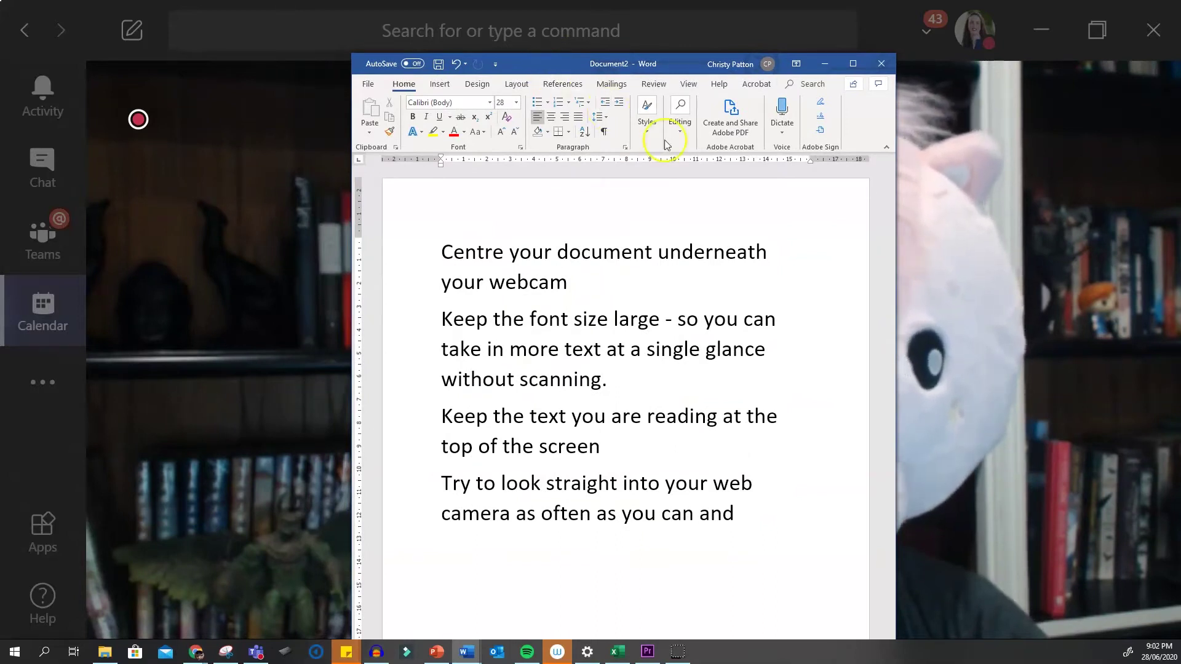
Scroll down through the Word speaking-tips notes while reading them
drag(891, 272, 891, 416)
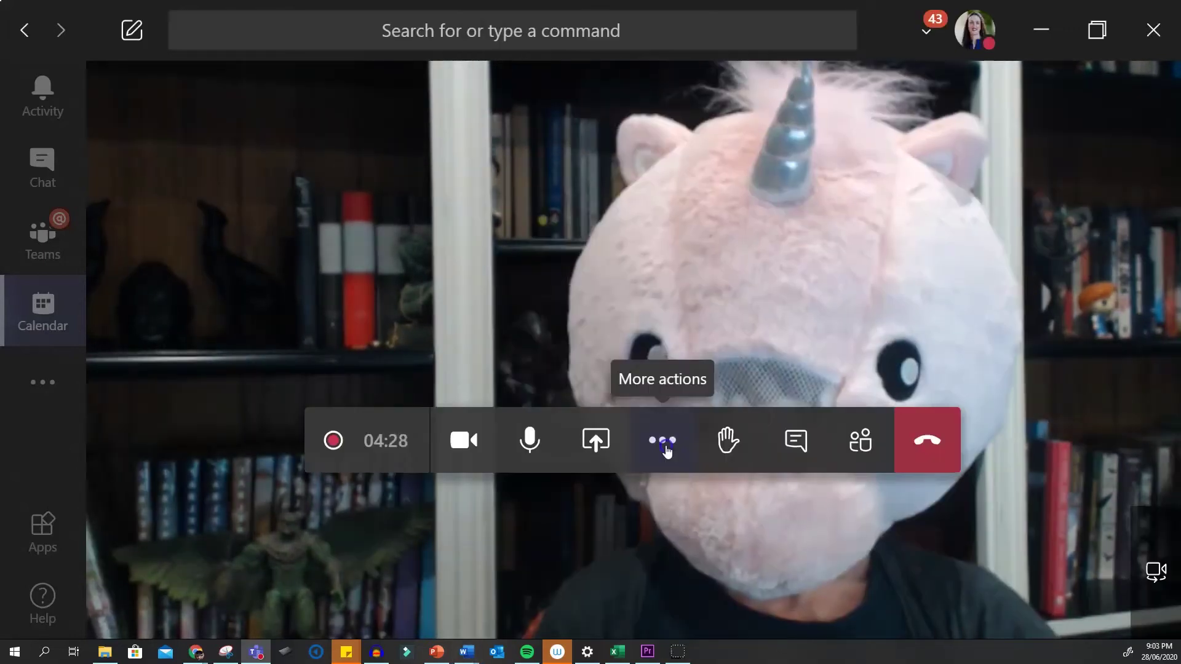
Stop the meeting recording and hang up the call
click(665, 448)
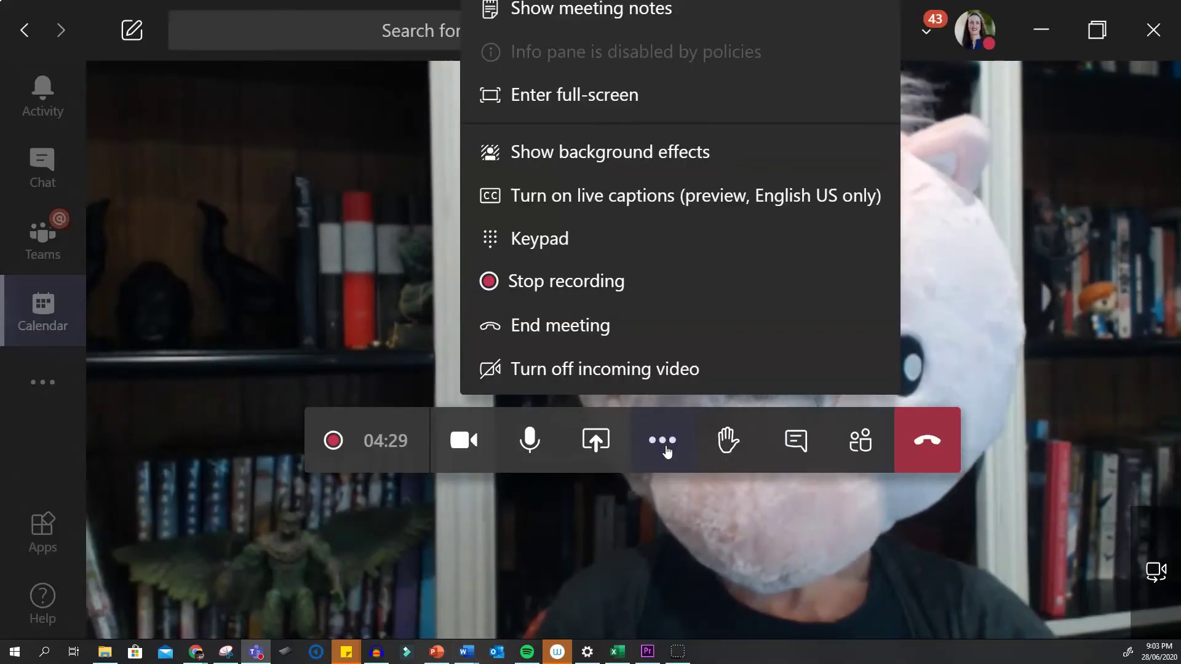
click(591, 283)
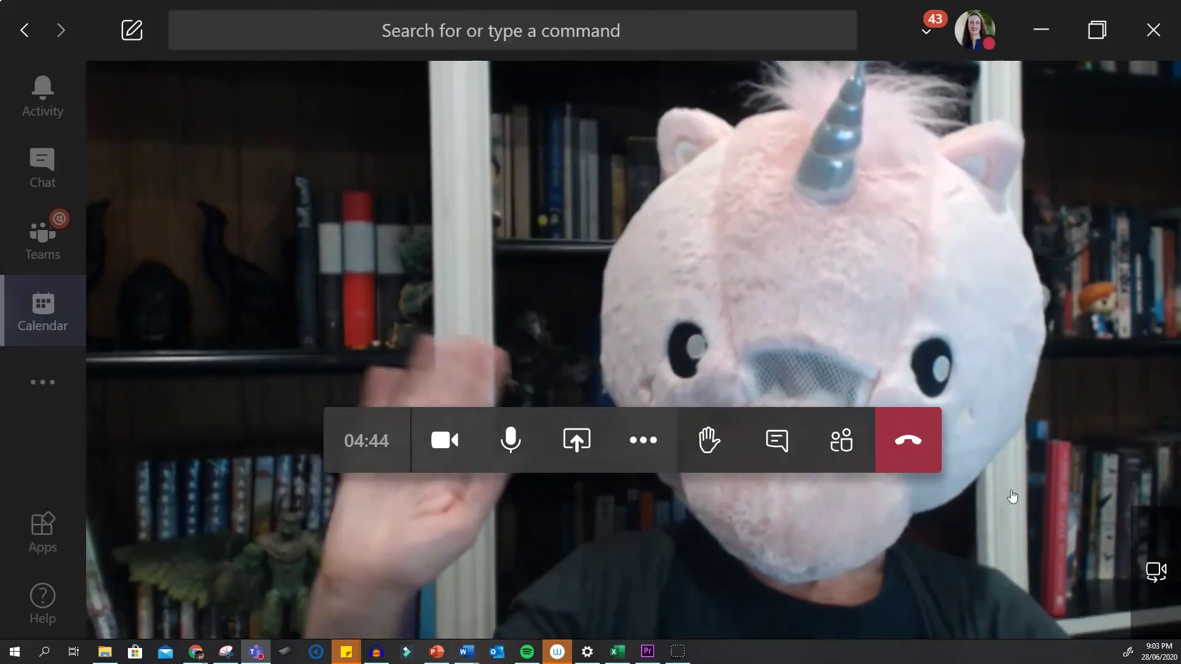
click(910, 446)
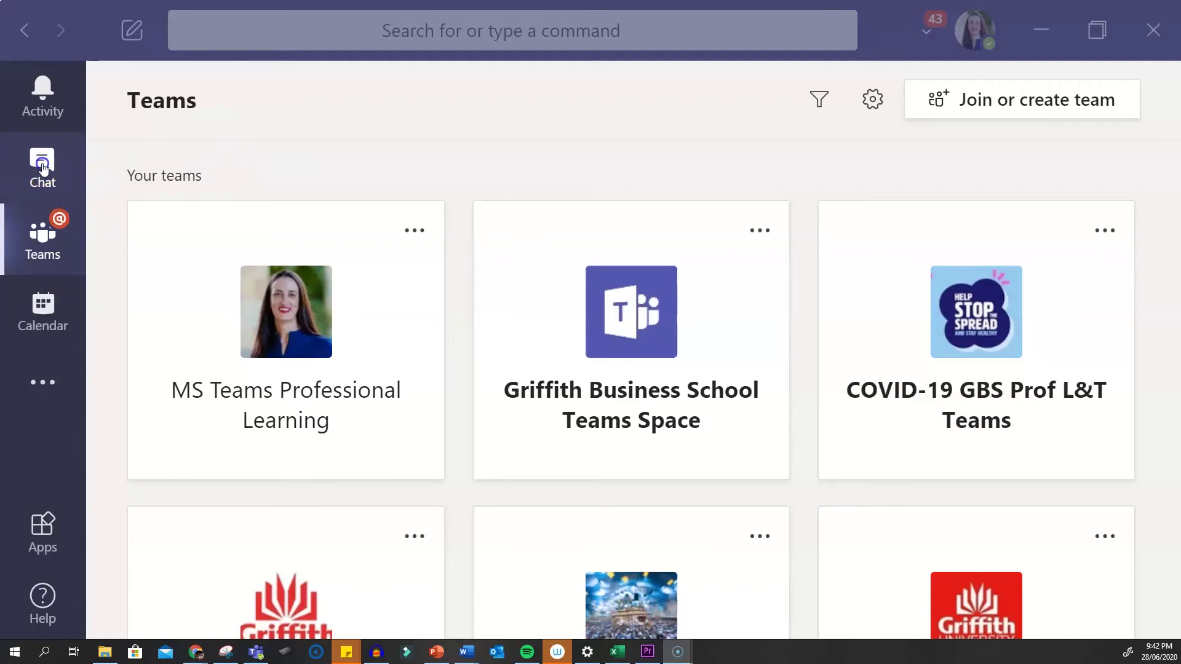
From the meeting's chat, open the recording card in Microsoft Stream
click(42, 166)
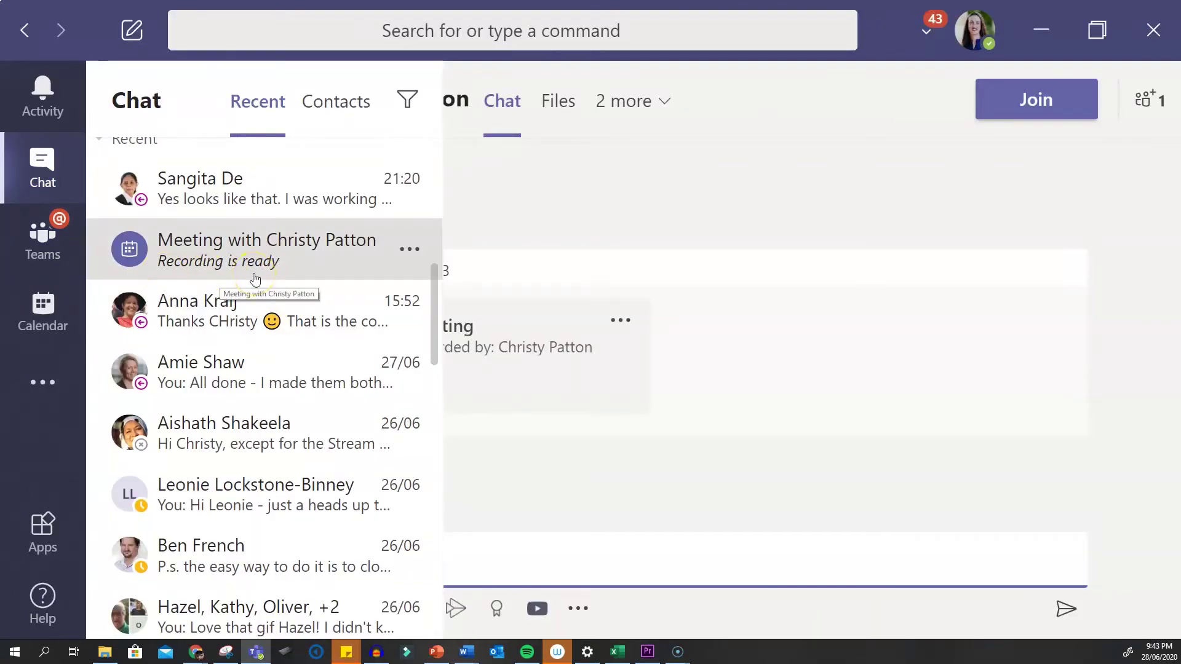
click(251, 244)
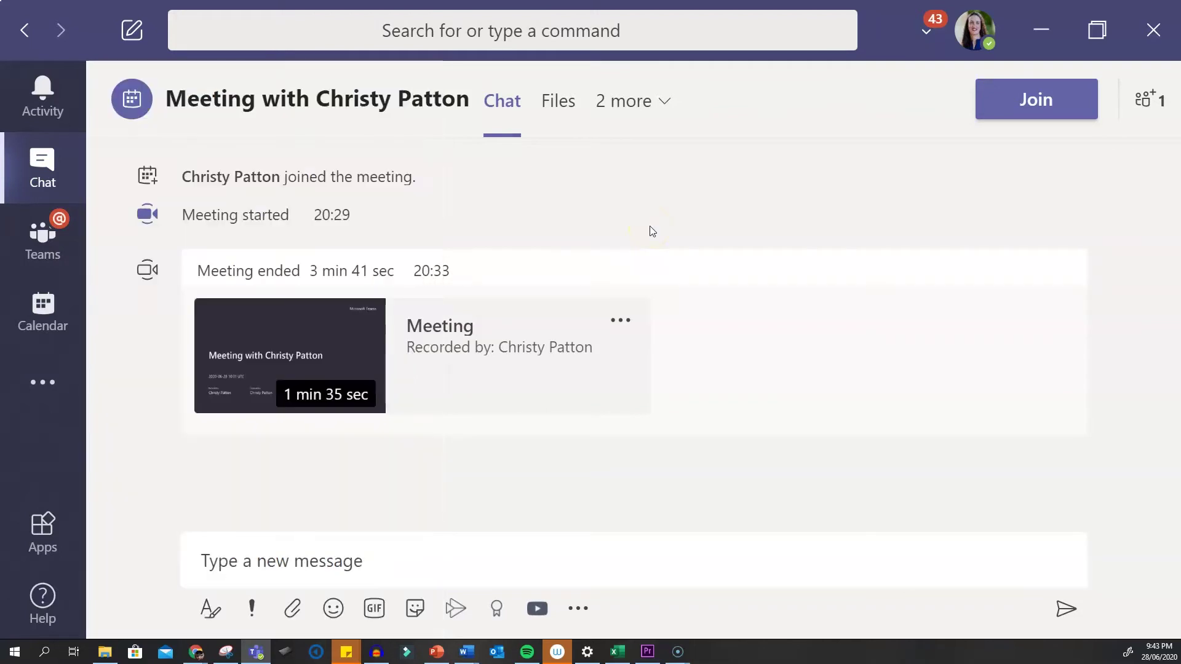
click(624, 326)
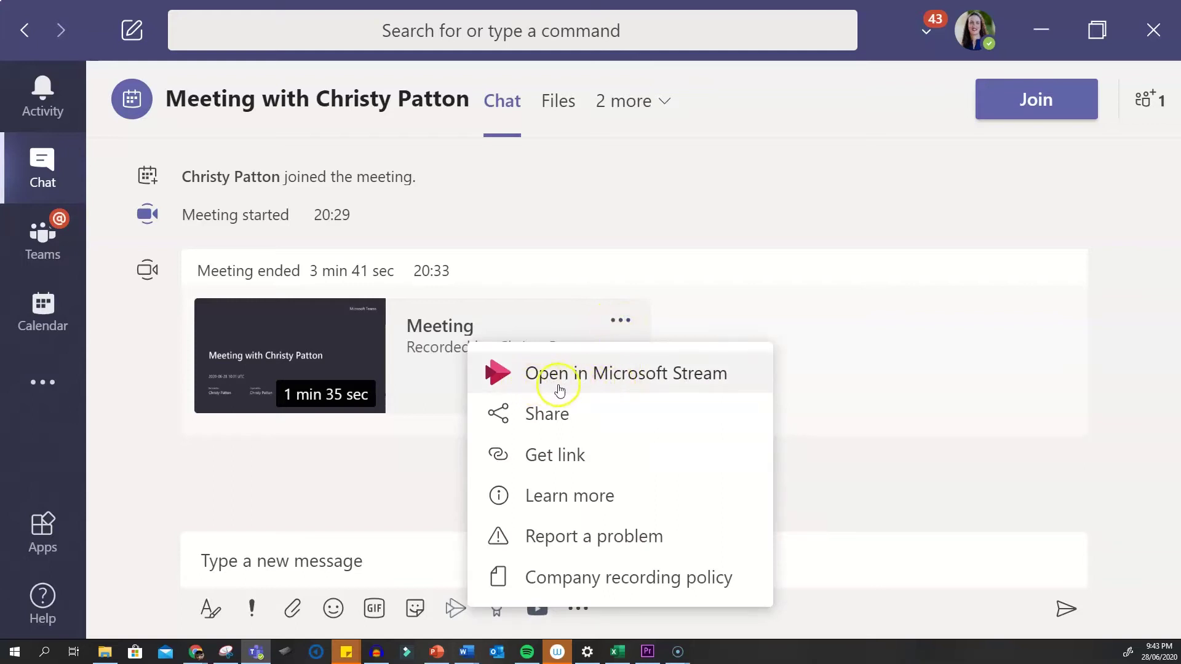
click(611, 375)
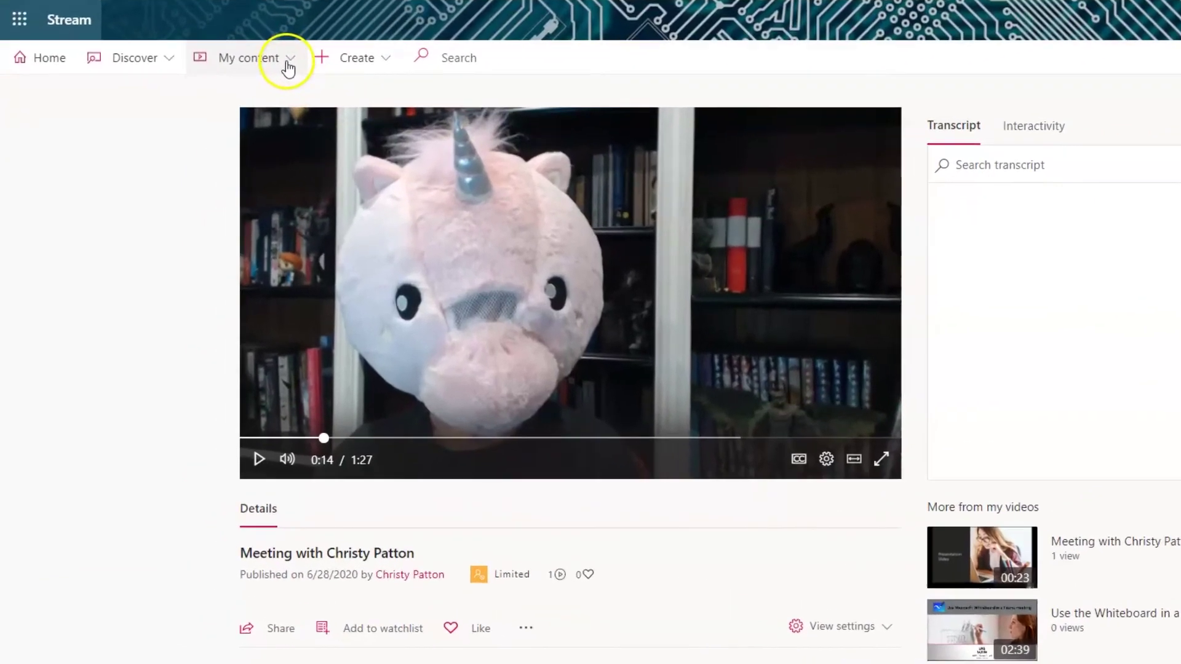
Open the 1:35 meeting recording from My content > Videos and show its More actions list
click(285, 61)
click(216, 97)
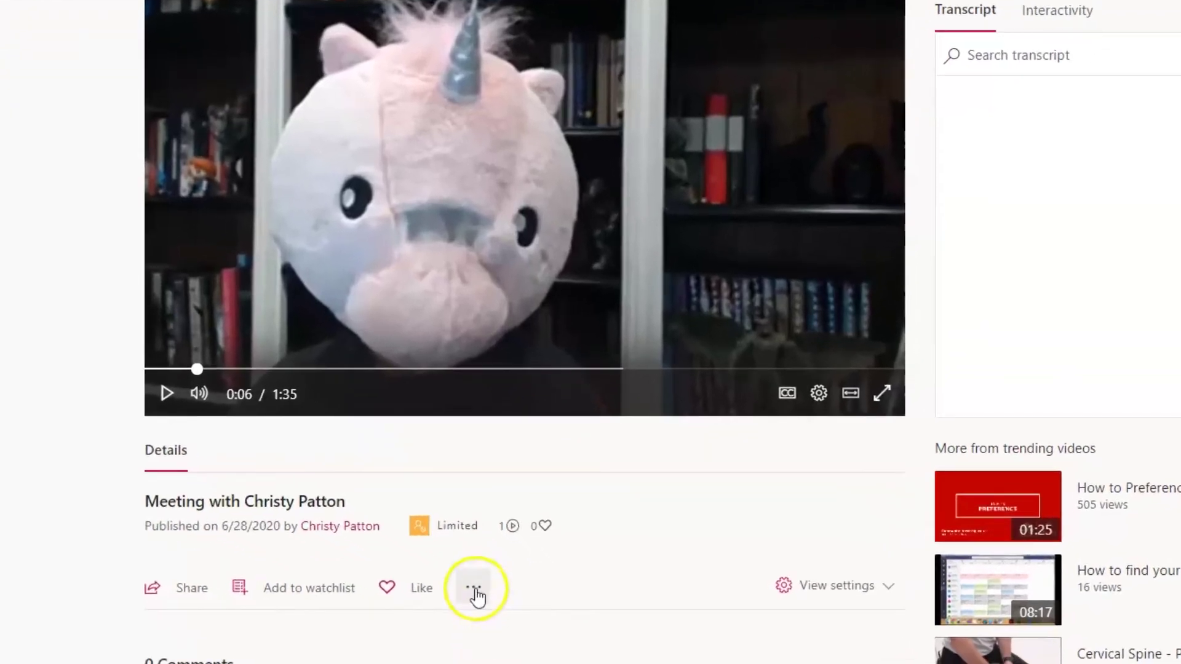
click(475, 592)
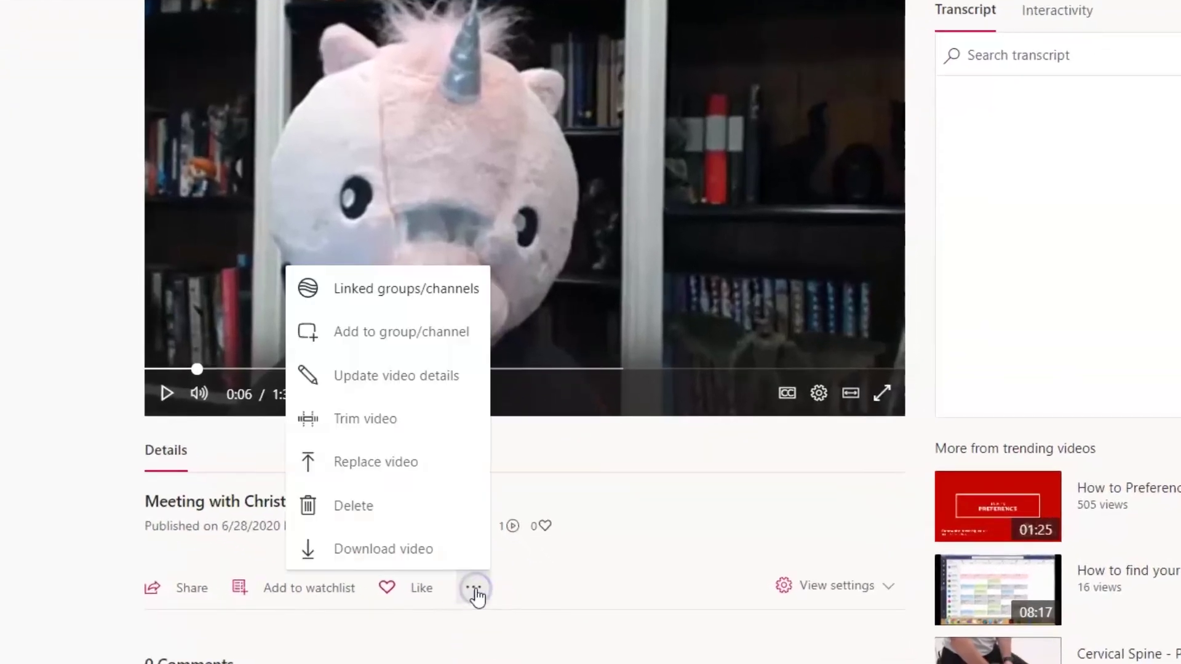
Trim the recording to run from about 00:14 to 01:22, then apply and confirm
click(373, 429)
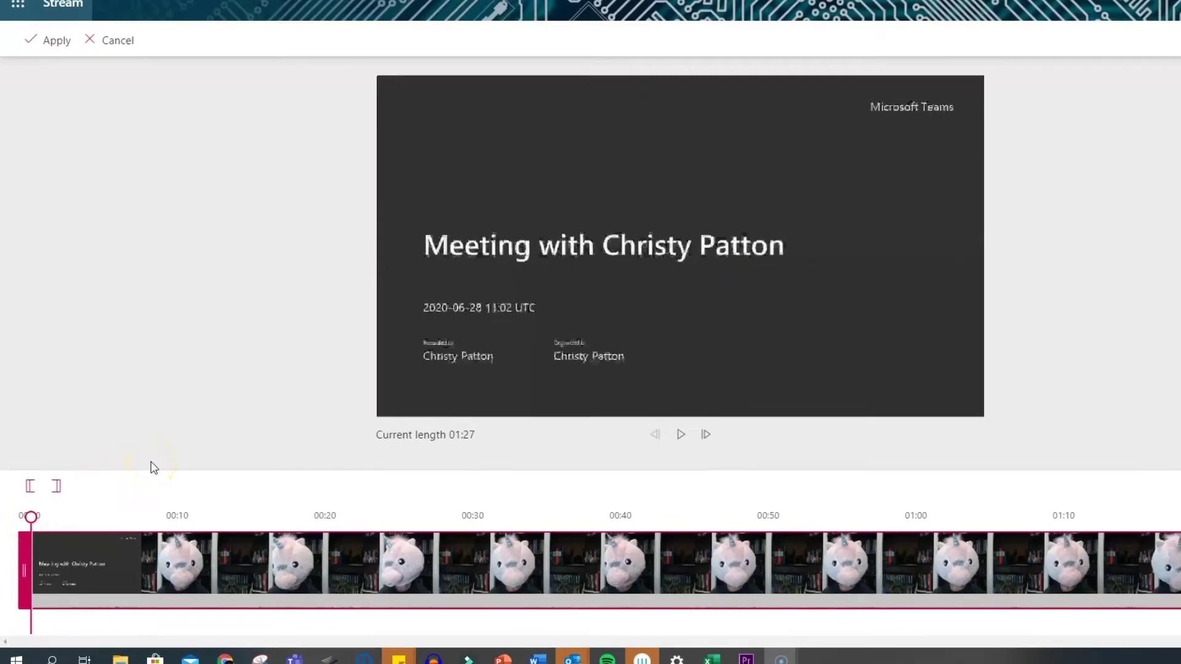
drag(34, 497, 233, 497)
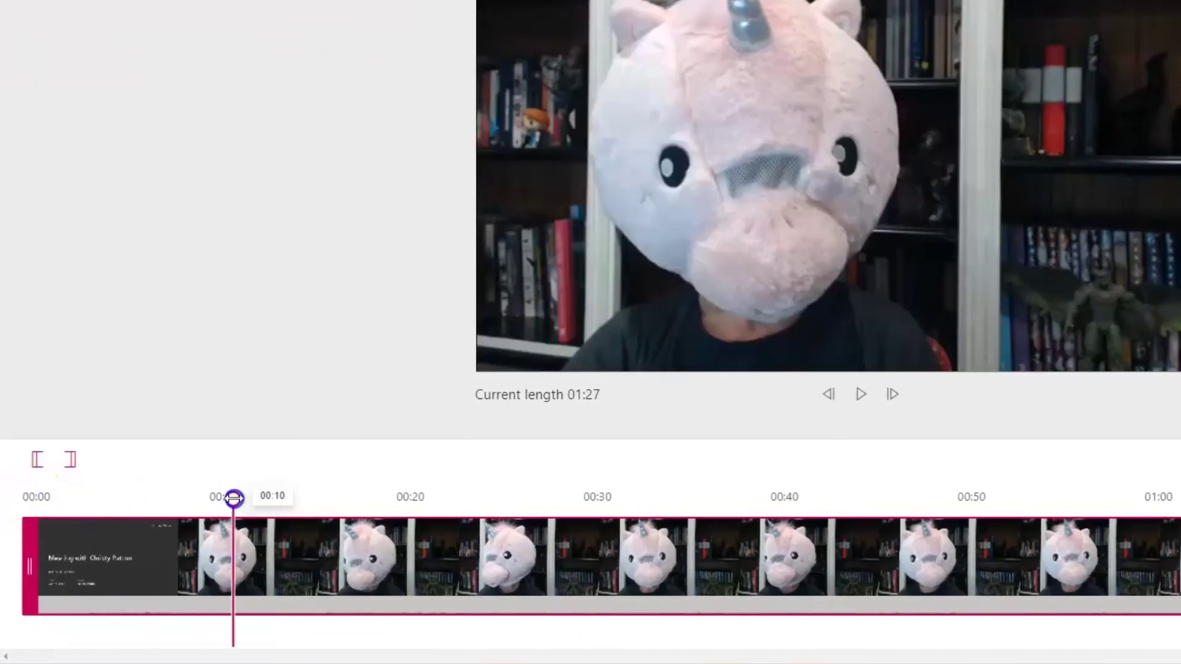
click(861, 395)
click(862, 397)
drag(28, 565, 291, 569)
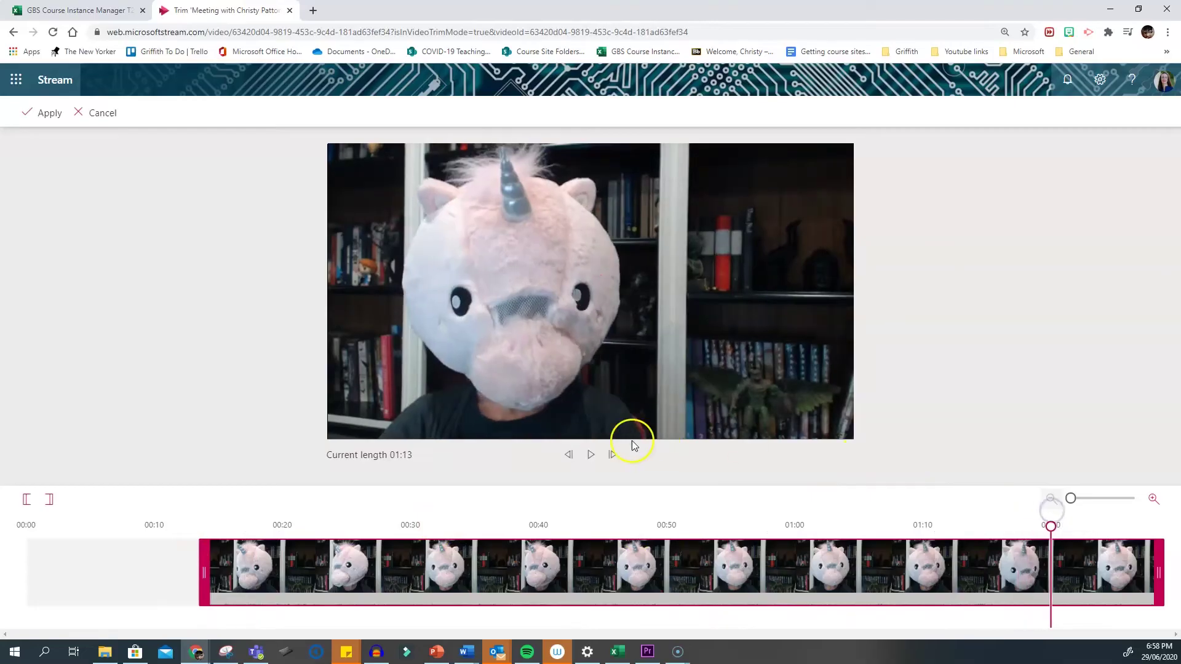
click(592, 460)
drag(1159, 572, 1100, 578)
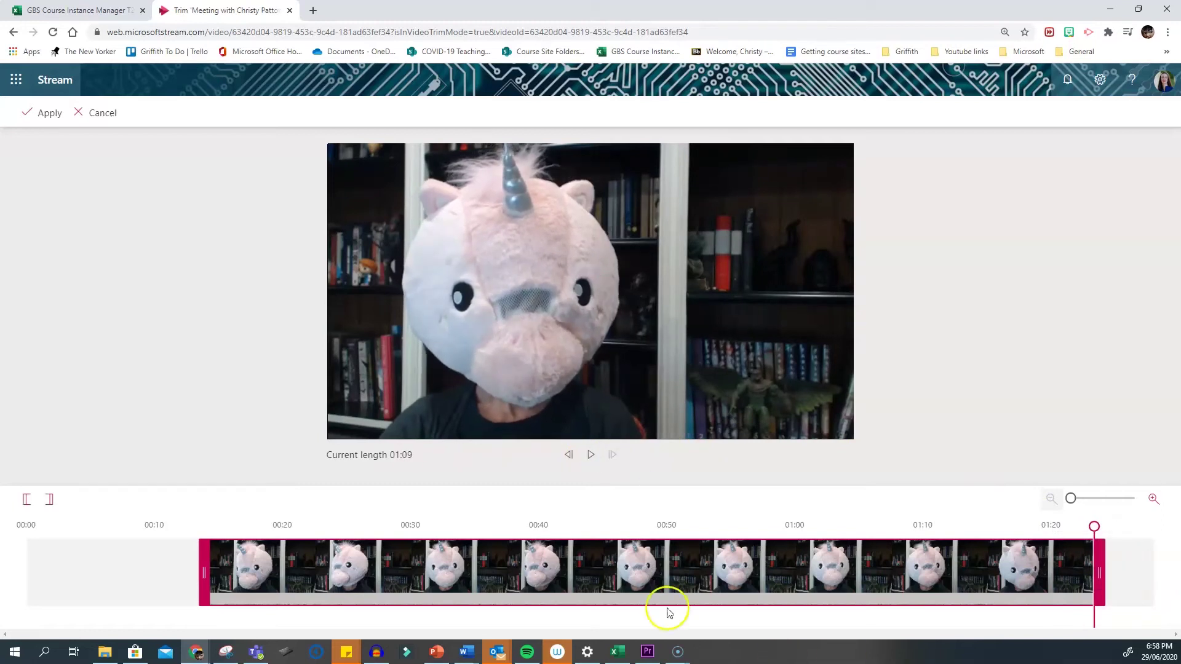
click(48, 115)
click(589, 411)
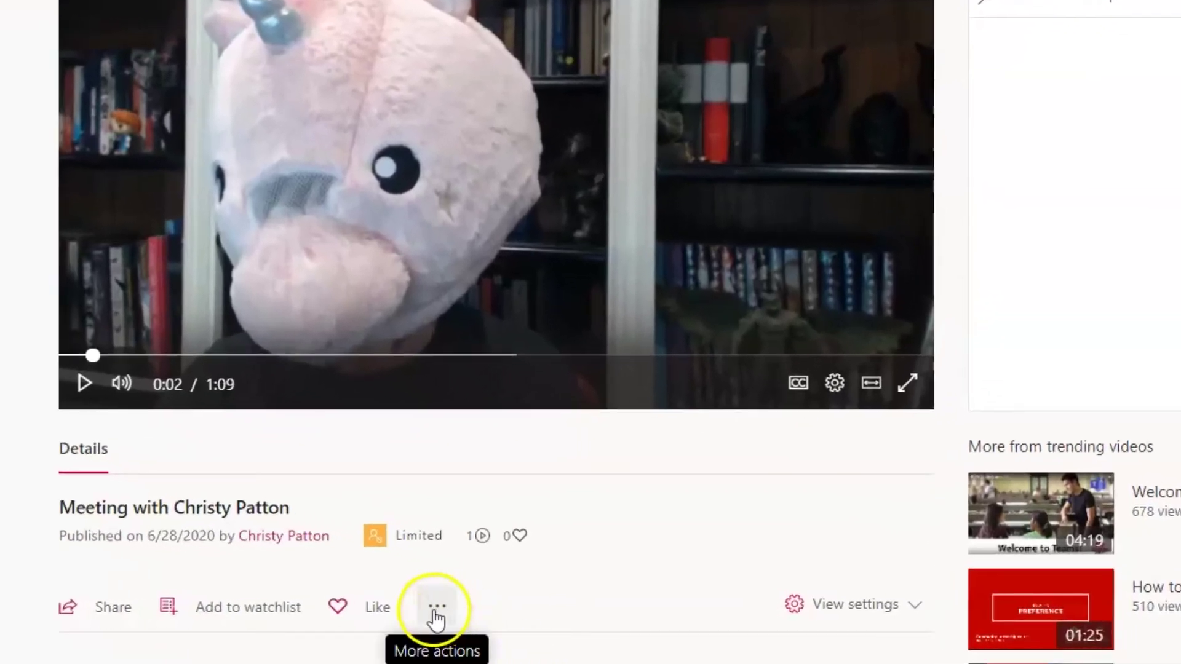
In Update video details, add a colleague as a viewer under Share with People
click(437, 612)
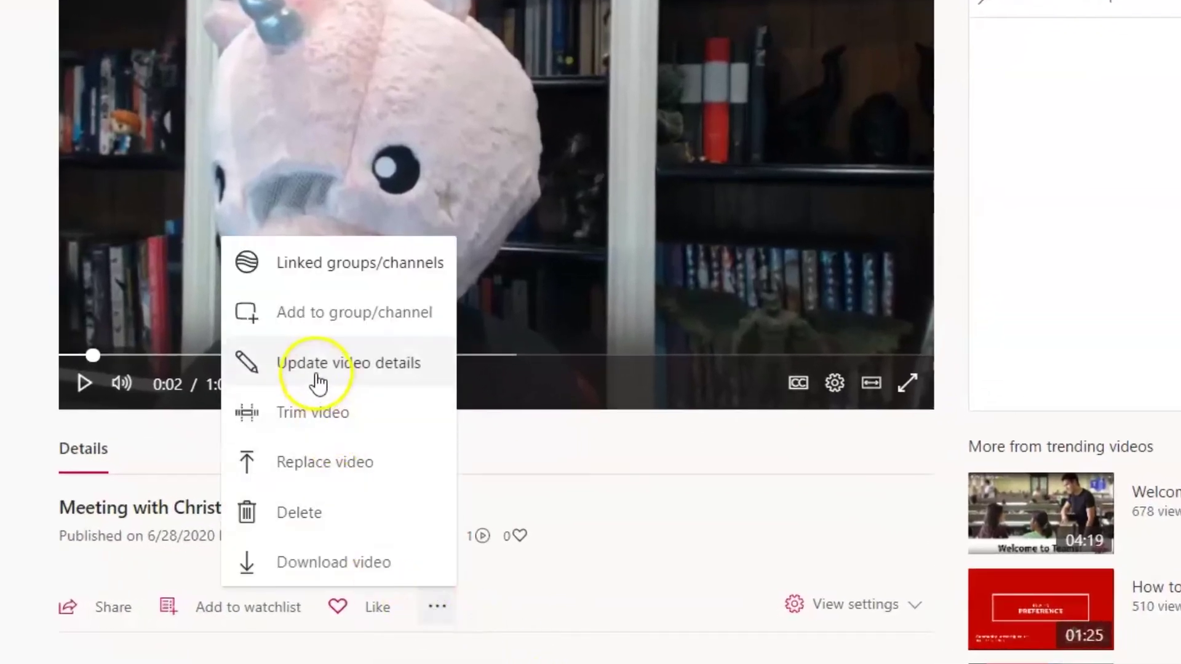
click(288, 380)
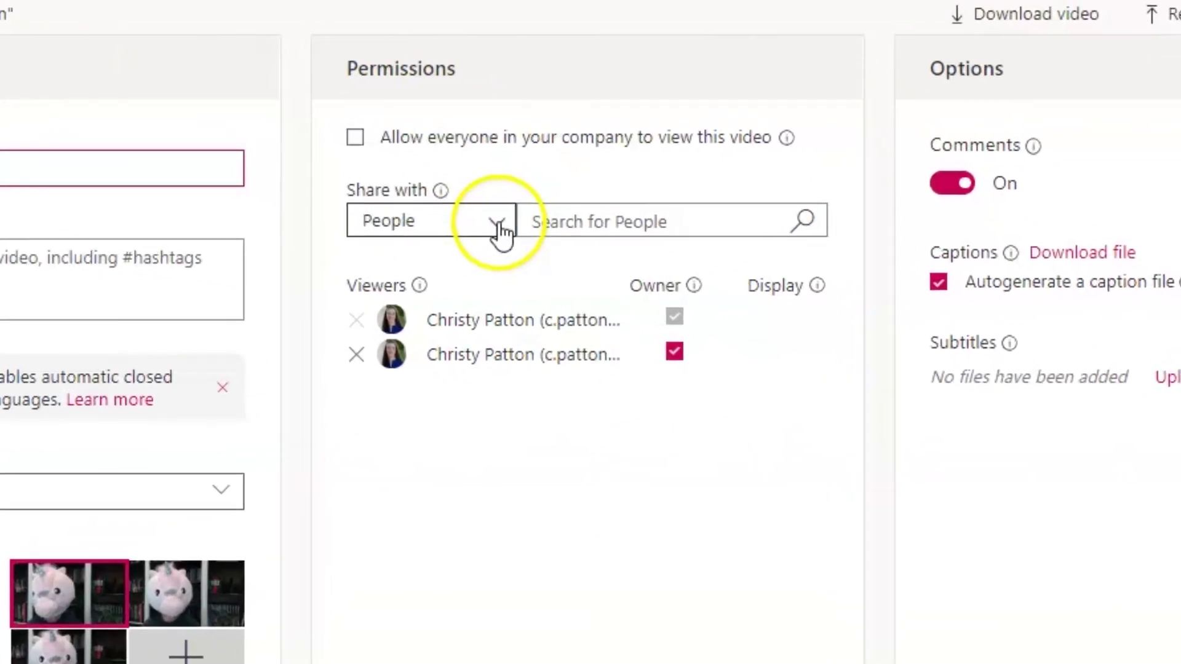
click(500, 228)
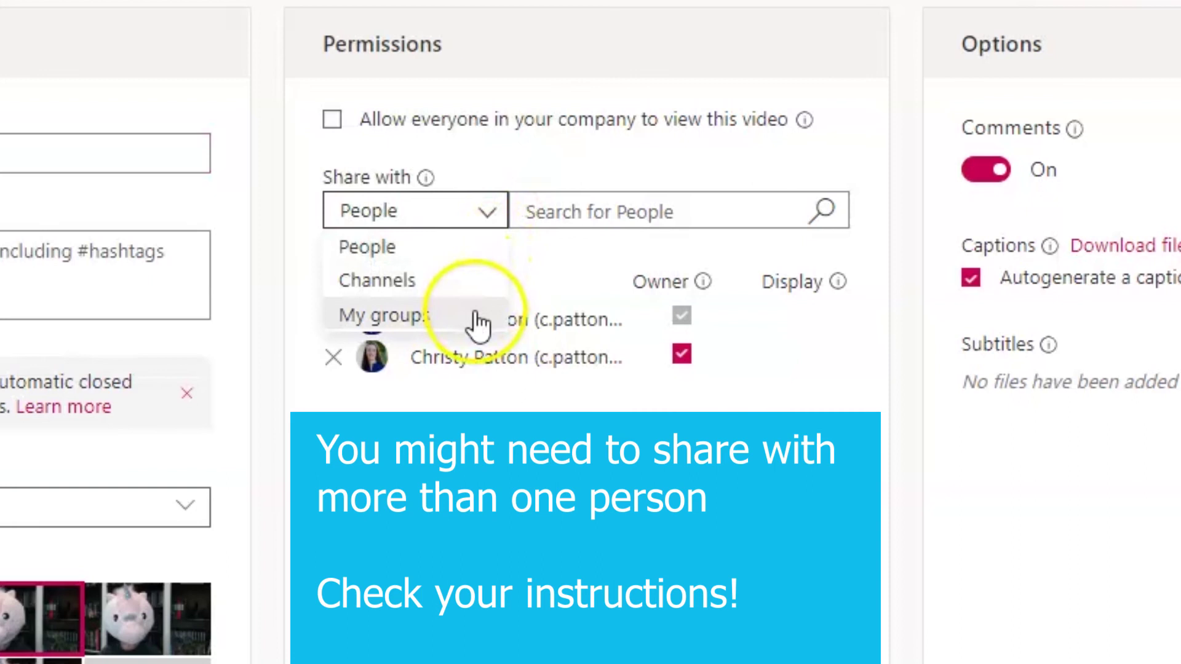
click(493, 216)
click(543, 209)
text(Sangita De)
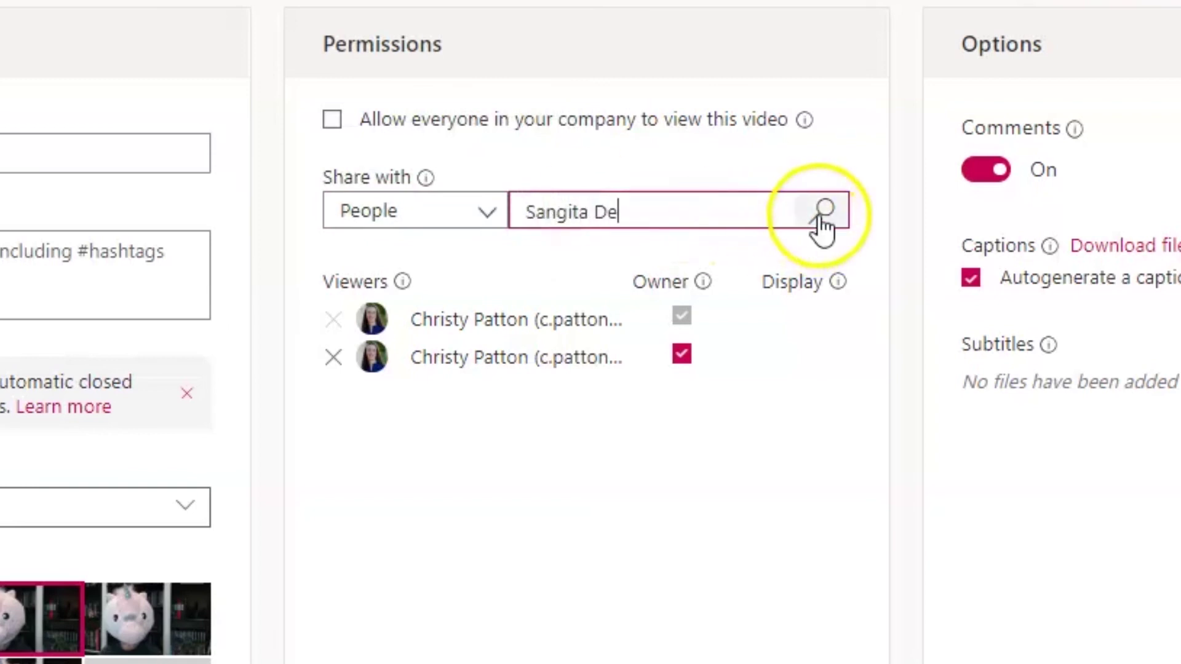
click(820, 223)
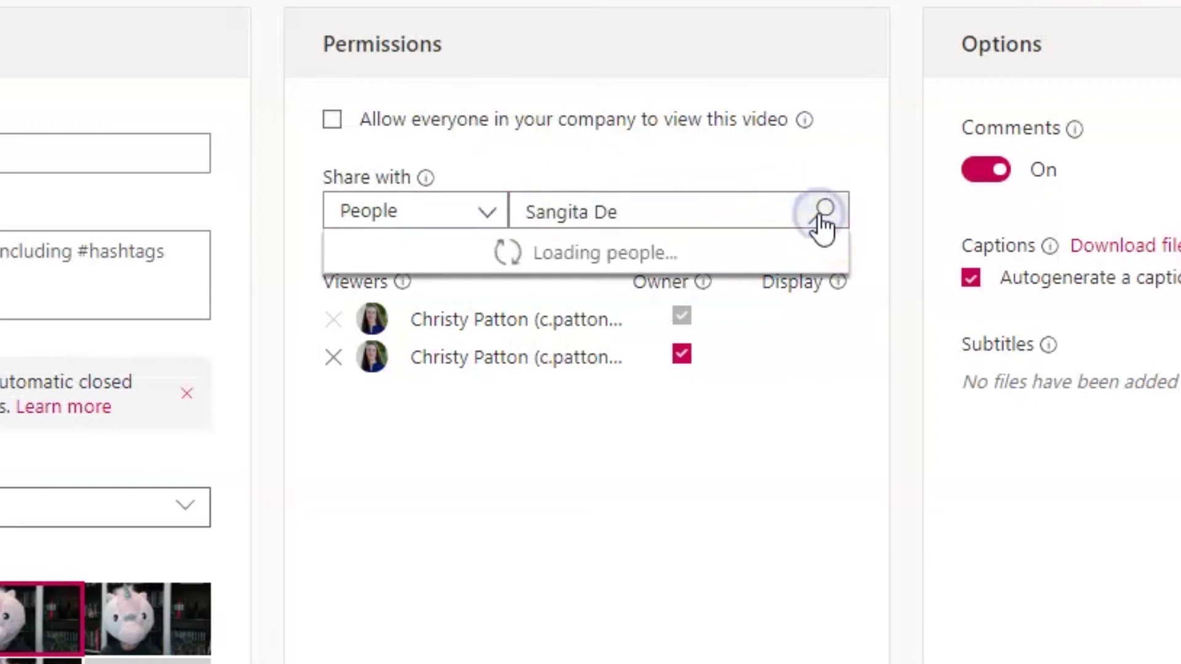
click(495, 253)
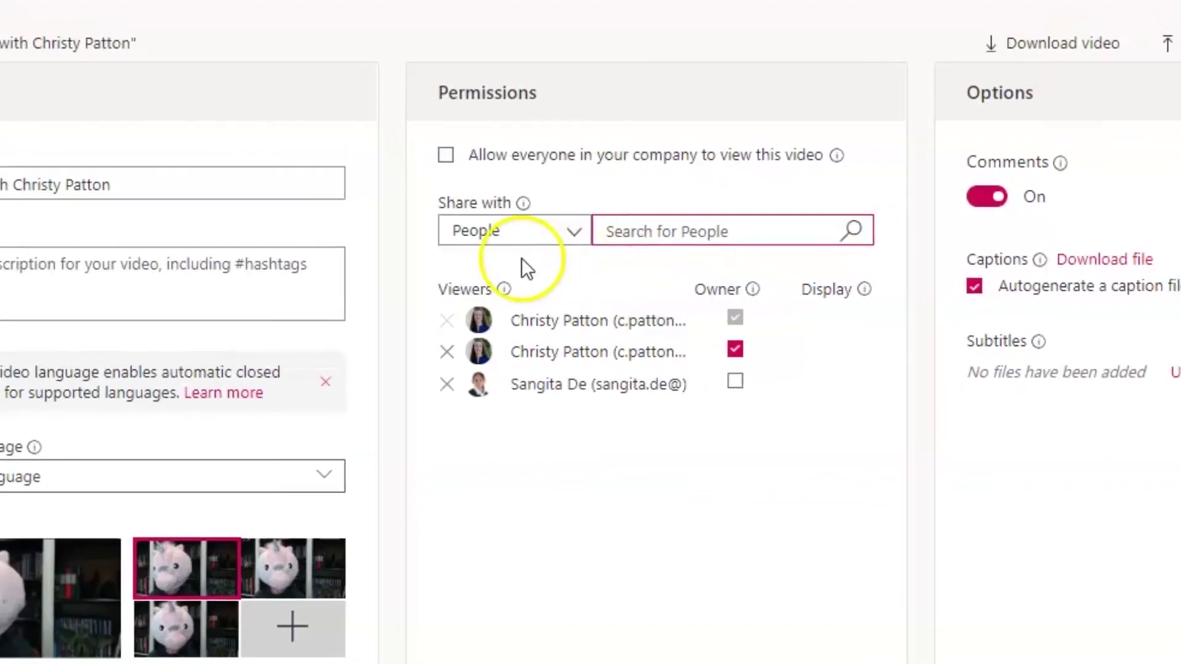
Rename the video to 'My awesome video' and apply the changes
drag(129, 183, 0, 156)
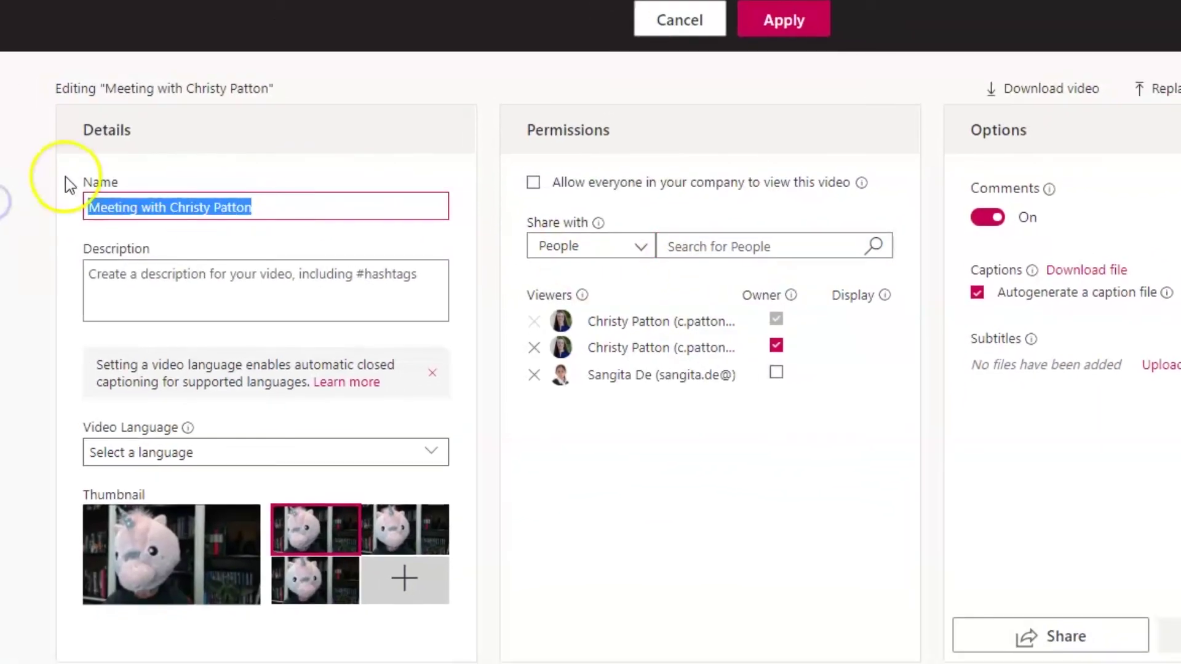
text(My awesome video)
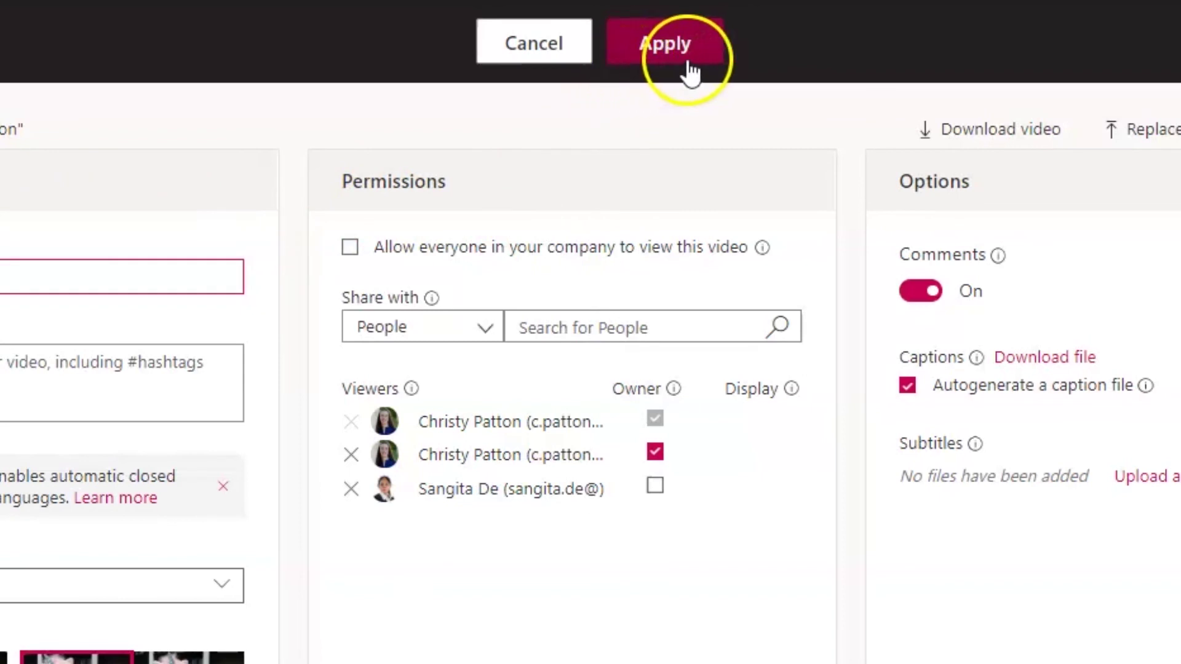
click(664, 68)
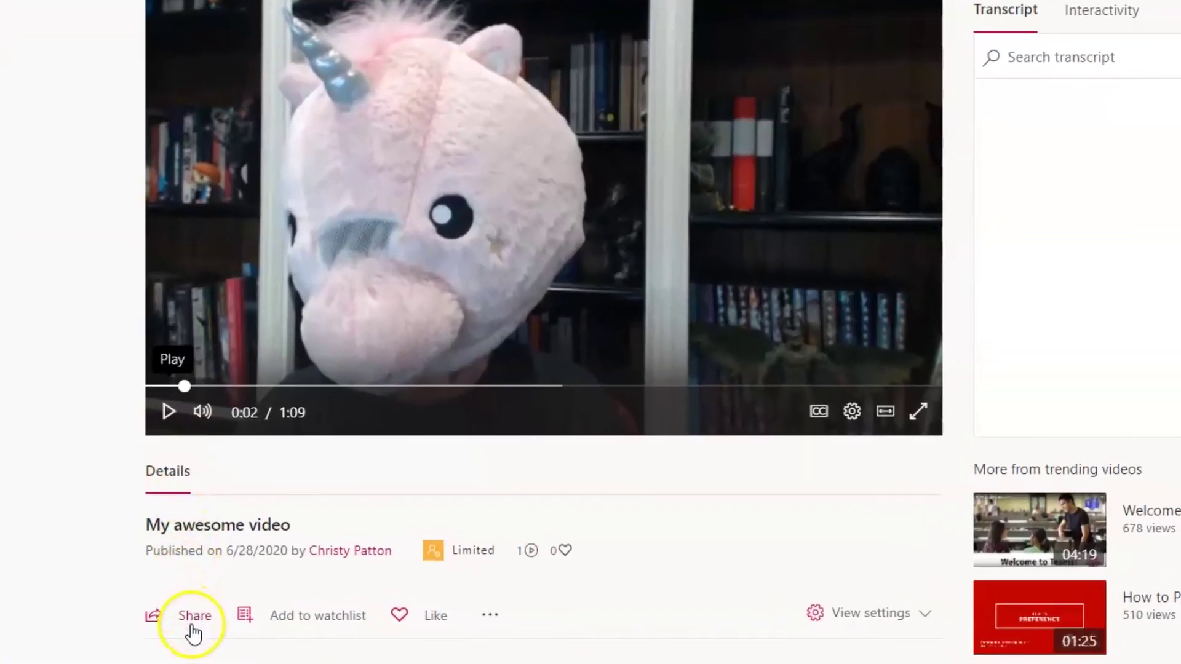
Copy the Stream video's direct link, then choose the video-link Word document for Blackboard's Presentation Submission
click(195, 619)
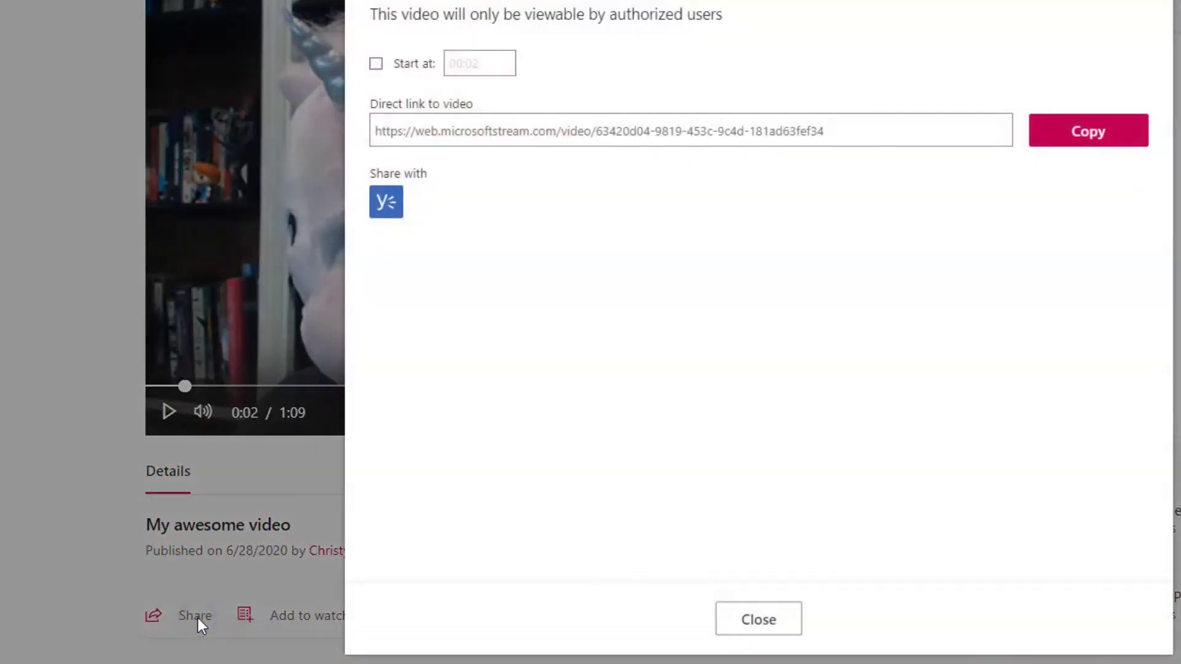
click(1060, 138)
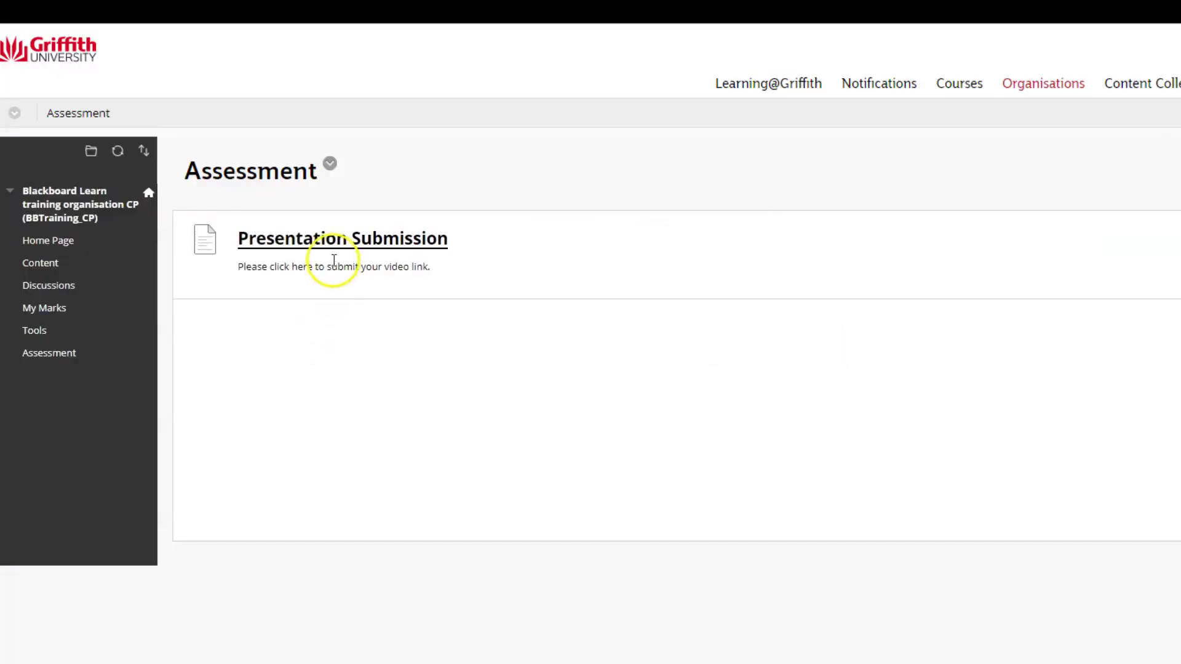
click(322, 241)
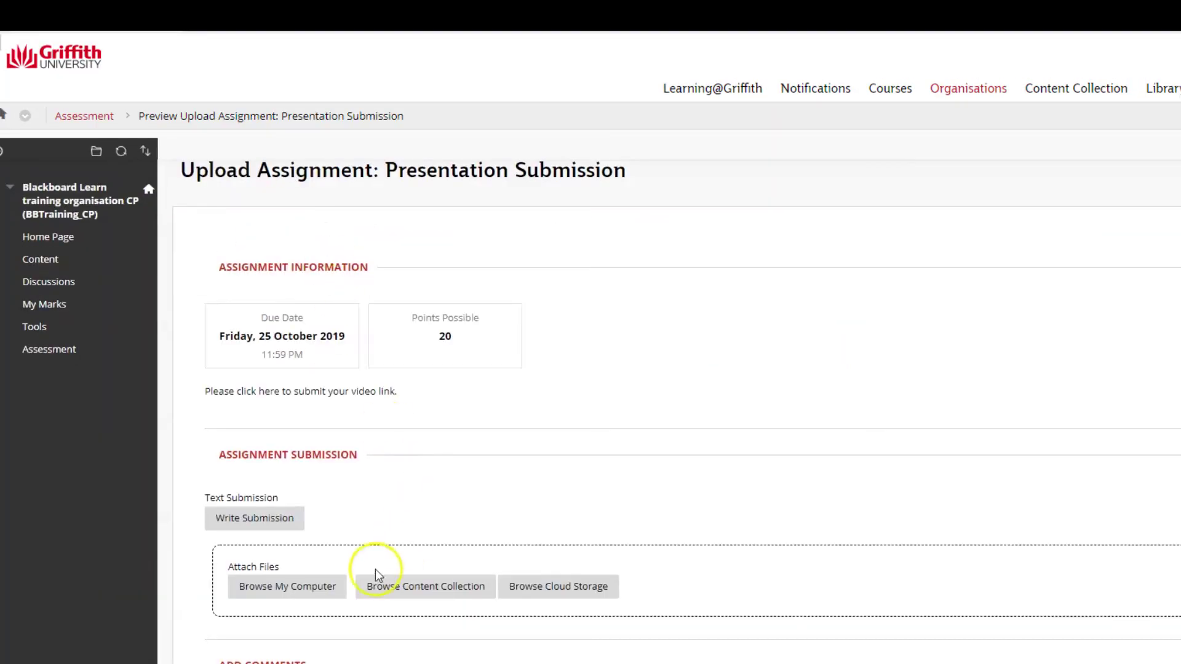
click(286, 589)
click(312, 374)
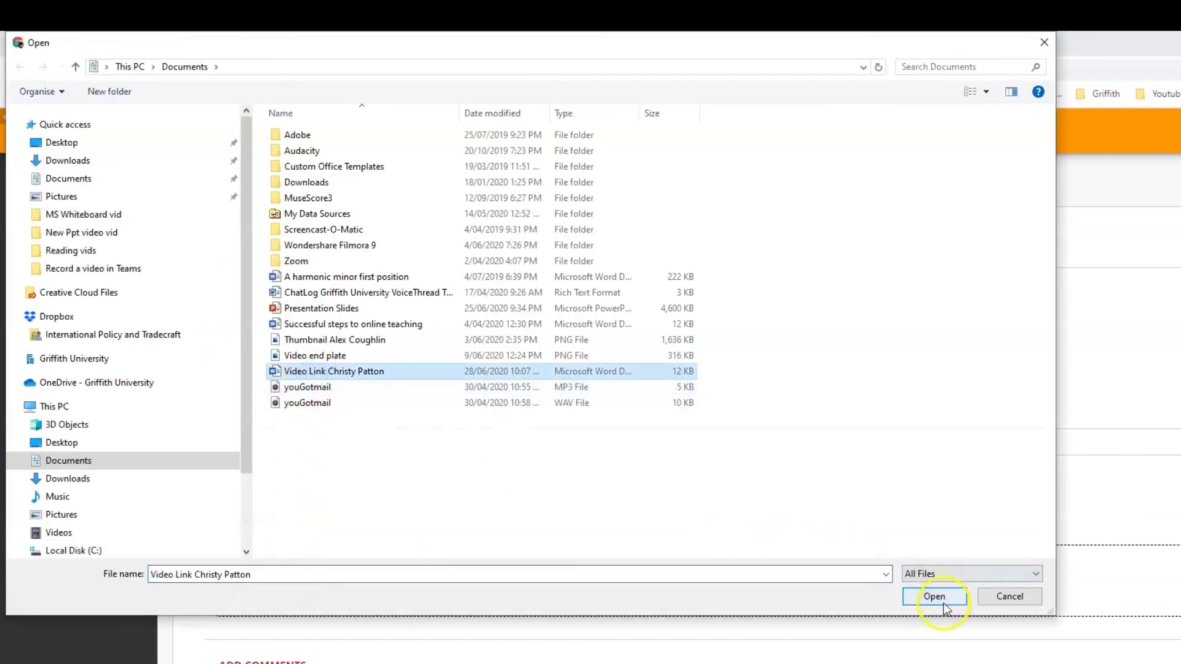